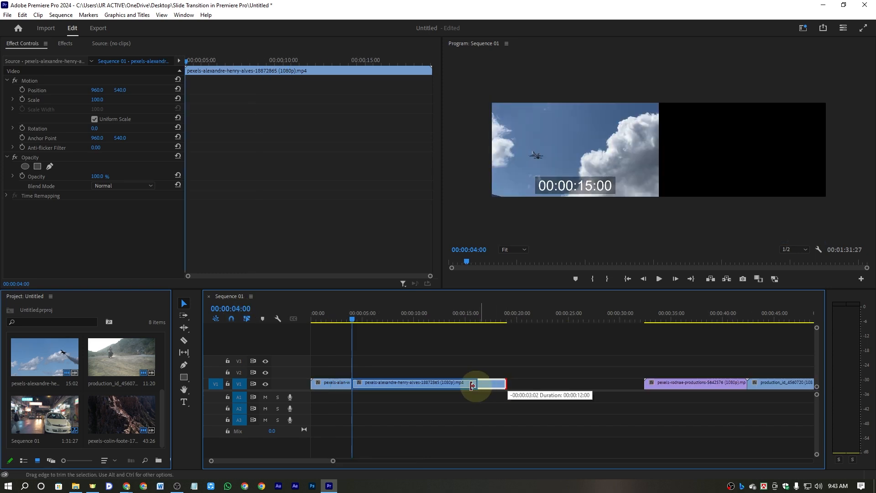
Step: Trim the end of the fighter jet clip to 00:00:07:01 and delete the gap after it
left_click(381, 321)
left_click_drag(382, 322, 383, 322)
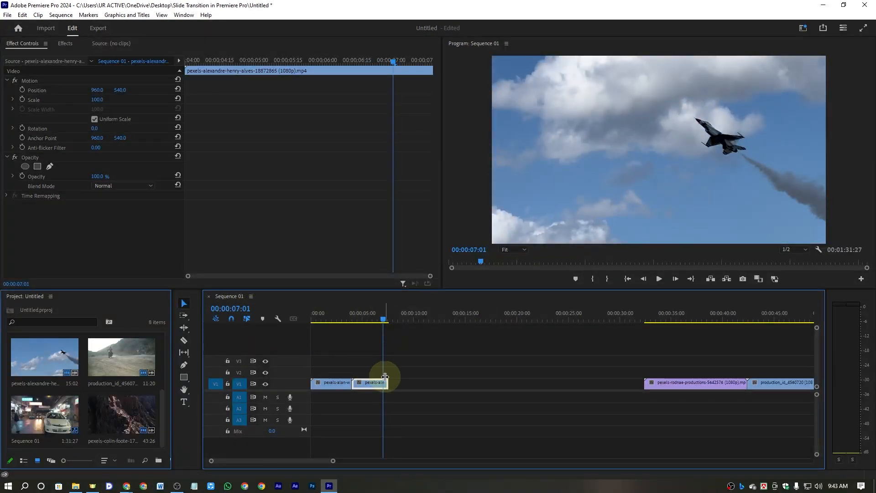
left_click_drag(387, 384, 383, 384)
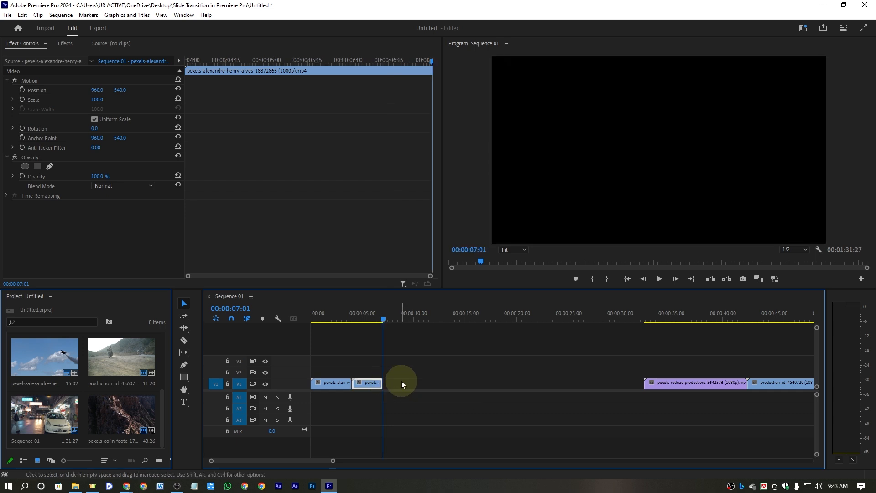
left_click(404, 384)
key("Delete")
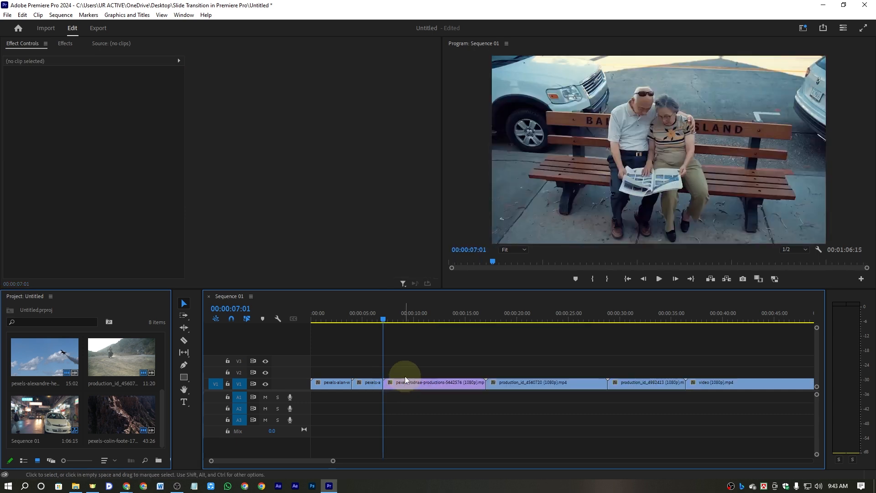
Step: Trim the bench couple clip to end at 00:00:10:02 and the motorcycle clip at 00:00:12:00, closing the gaps
left_click_drag(388, 321, 412, 328)
left_click_drag(485, 382, 414, 382)
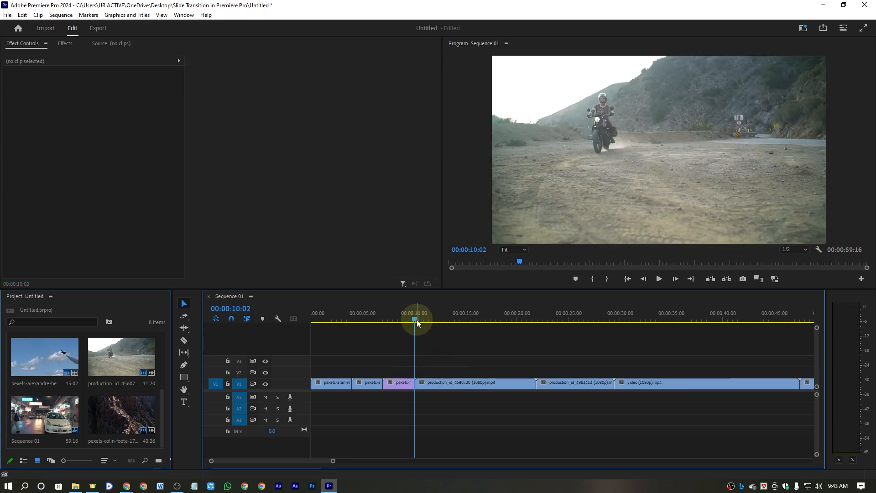
left_click_drag(417, 319, 438, 324)
left_click_drag(533, 383, 434, 383)
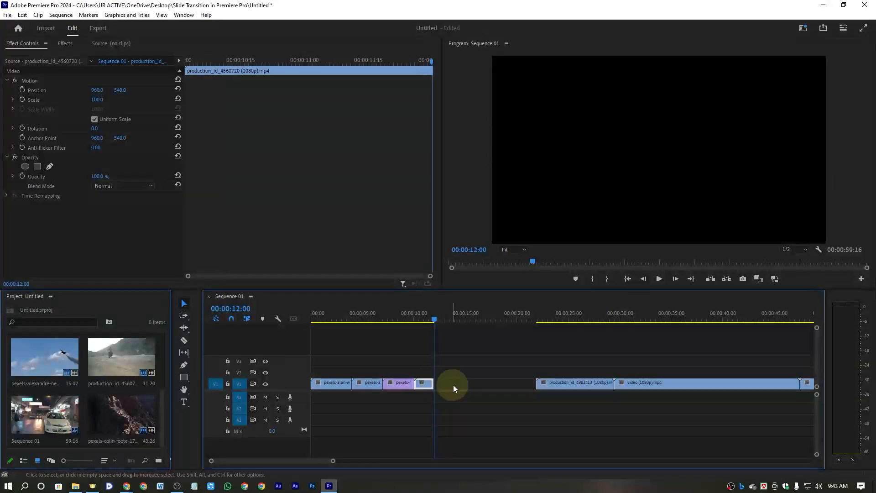
left_click(454, 386)
key("Delete")
Step: Shorten the running girls clip to about two seconds and delete the gap behind it
left_click_drag(511, 383, 453, 384)
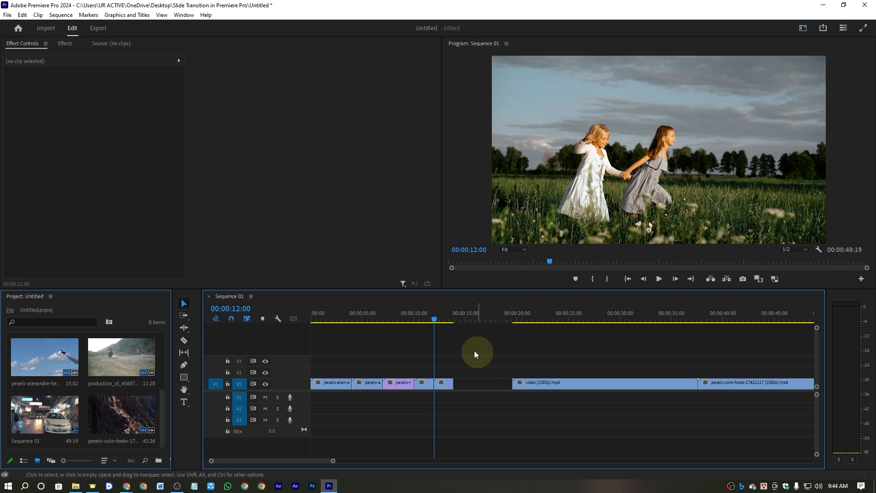
left_click_drag(434, 318, 466, 327)
left_click(484, 382)
key("Delete")
Step: Trim the remaining long clips on V1 to short lengths and delete the gaps between them
left_click_drag(637, 382, 503, 385)
left_click_drag(560, 385, 580, 385)
left_click_drag(612, 384, 602, 388)
left_click(589, 386)
key("Delete")
left_click(555, 386)
key("Delete")
left_click(518, 386)
key("Delete")
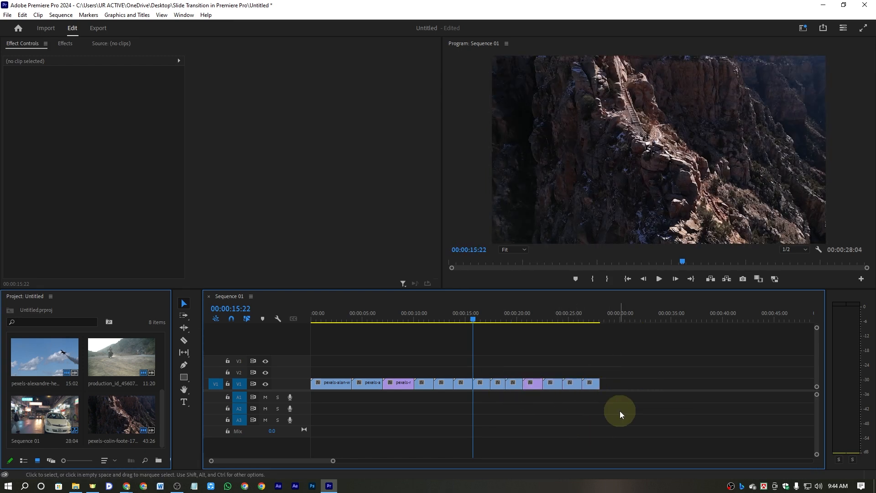
Step: Apply the Transform effect from the Distort video effects to the first clip, the night street scene
left_click_drag(336, 316, 378, 329)
left_click(332, 313)
left_click(336, 383)
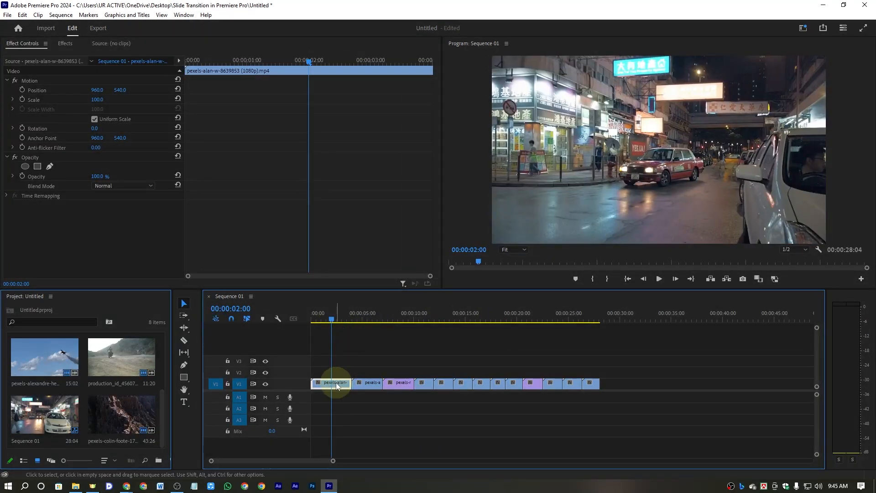
left_click(66, 44)
left_click(27, 104)
left_click(7, 104)
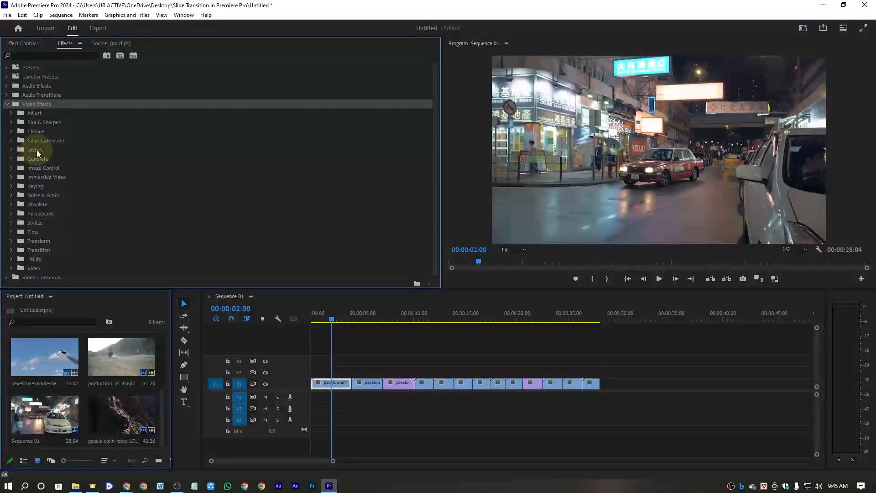
left_click(12, 150)
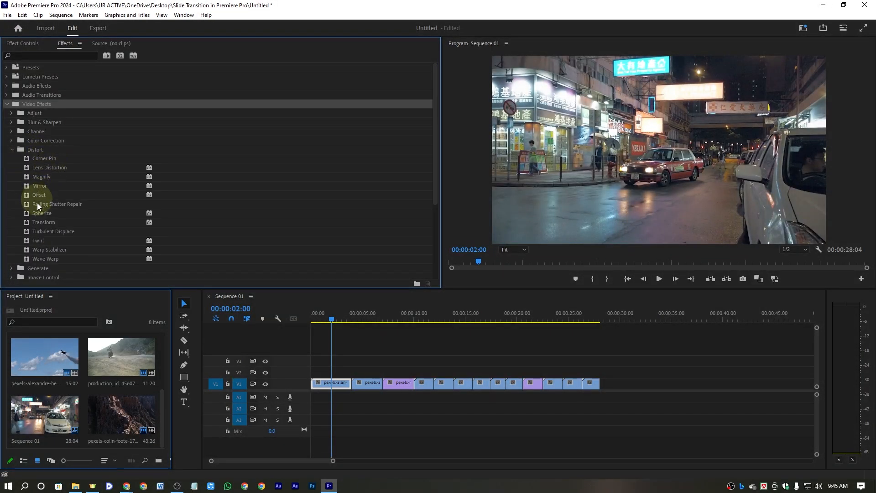
left_click(42, 222)
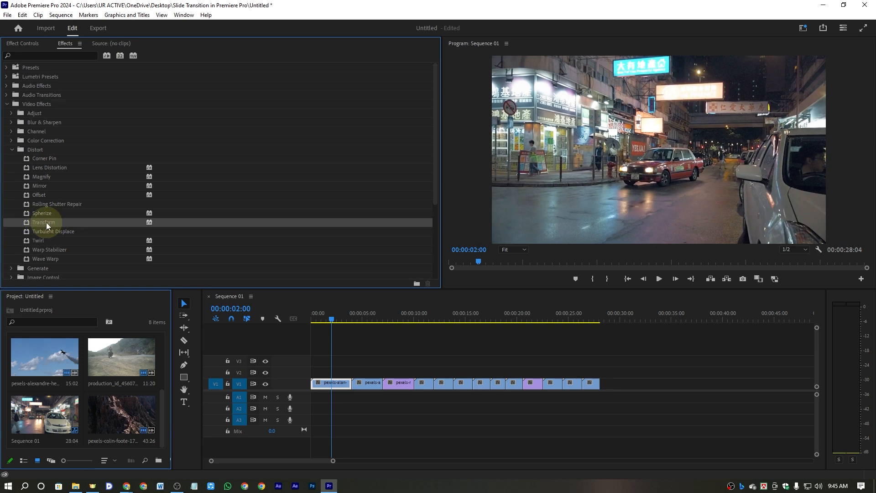
left_click_drag(39, 222, 333, 383)
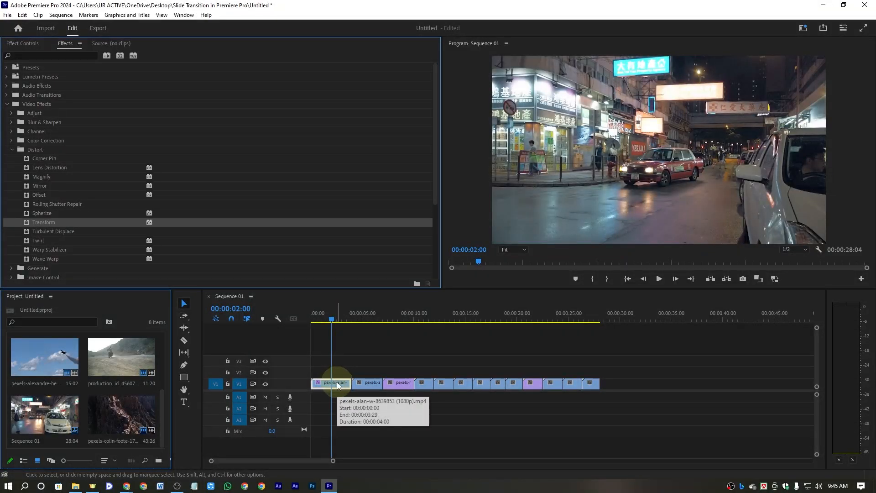
Step: Enable Position and Scale keyframing for the Transform effect at the start of the first clip, 00:00:00:00
left_click(22, 43)
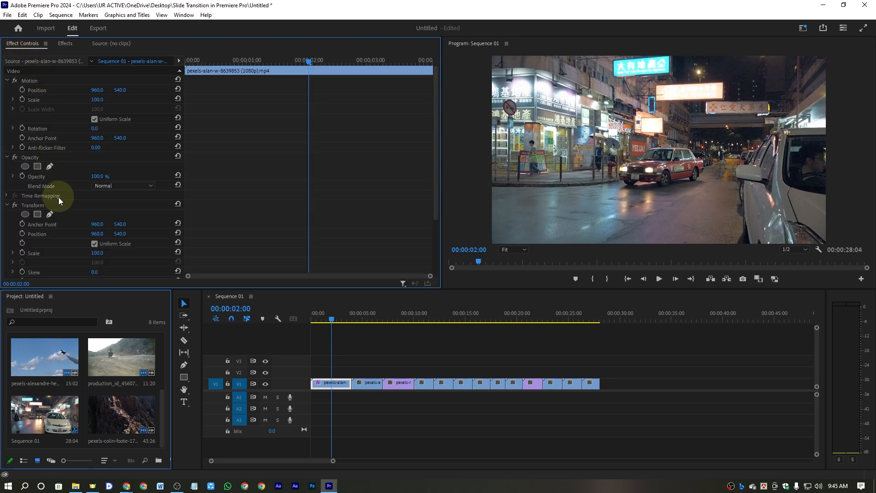
scroll(59, 199, "down", 3)
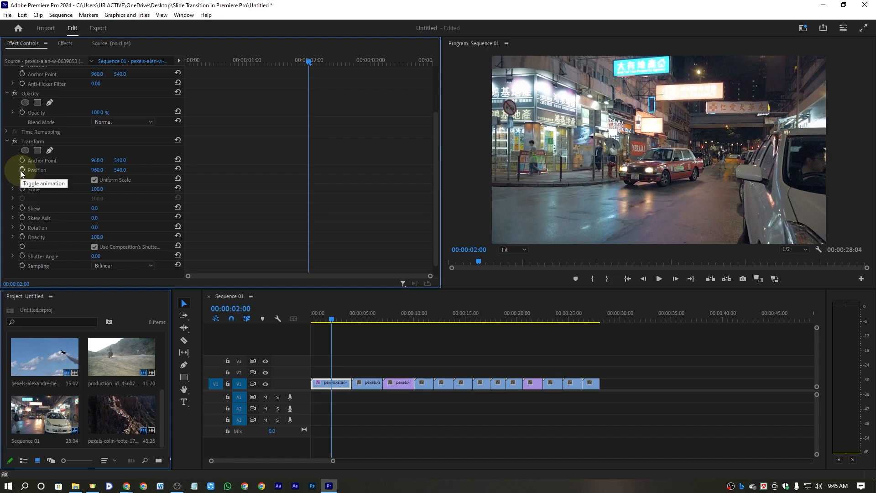
left_click(306, 63)
left_click_drag(306, 62, 182, 67)
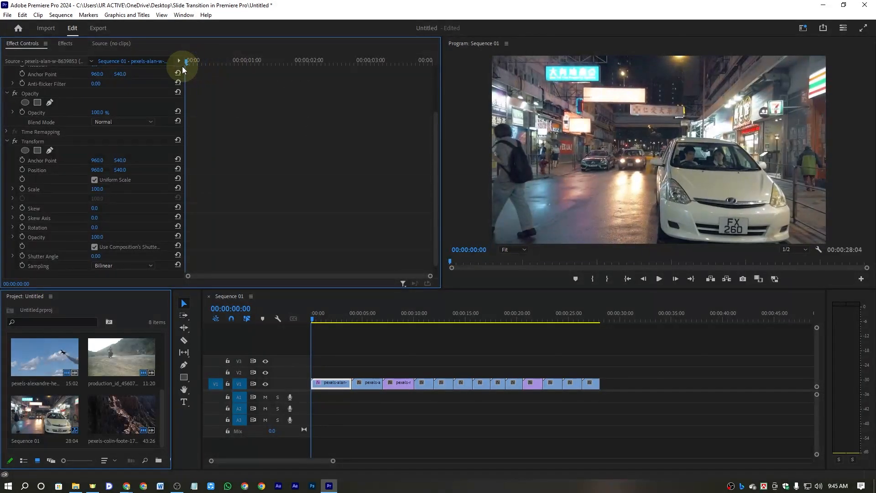
left_click(21, 170)
left_click(22, 188)
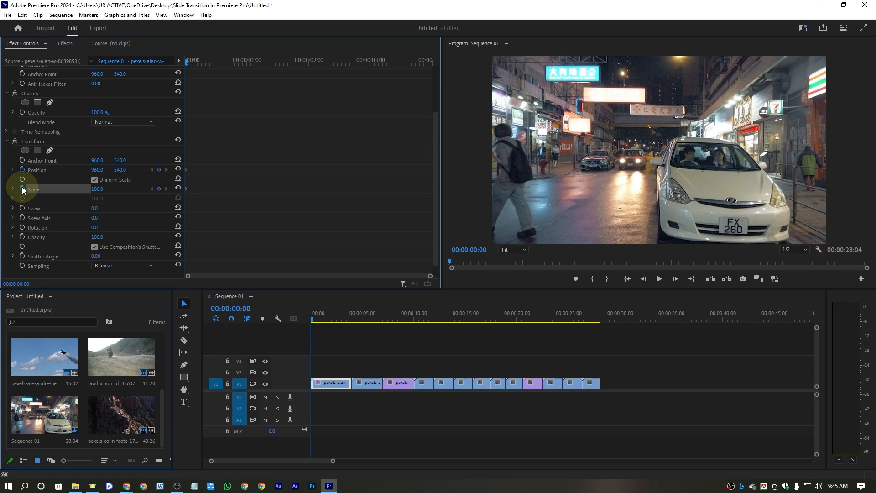
Step: Add Transform Position and Scale keyframes at 00:00:00:16 and 00:00:00:22 on the first clip
left_click_drag(429, 275, 264, 275)
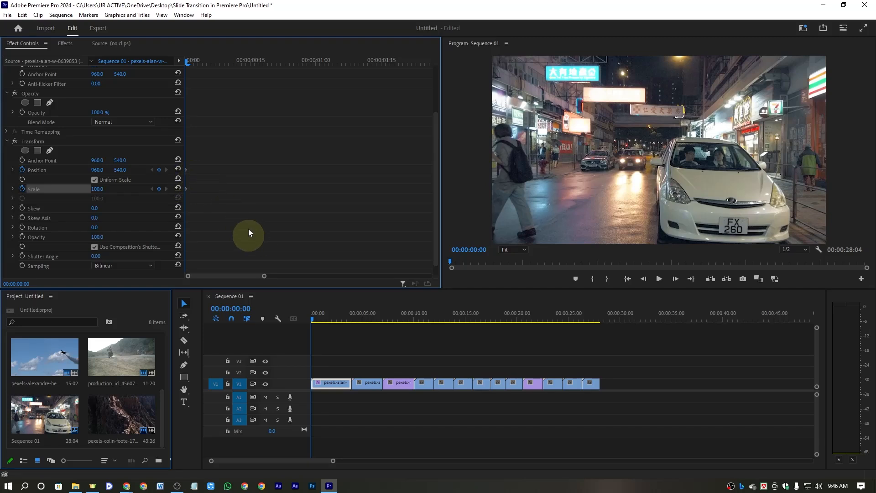
left_click_drag(190, 62, 255, 69)
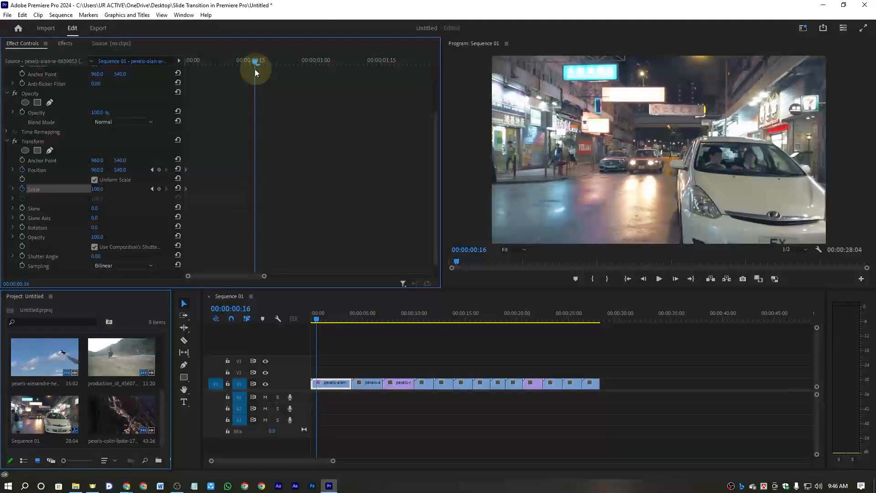
left_click(159, 170)
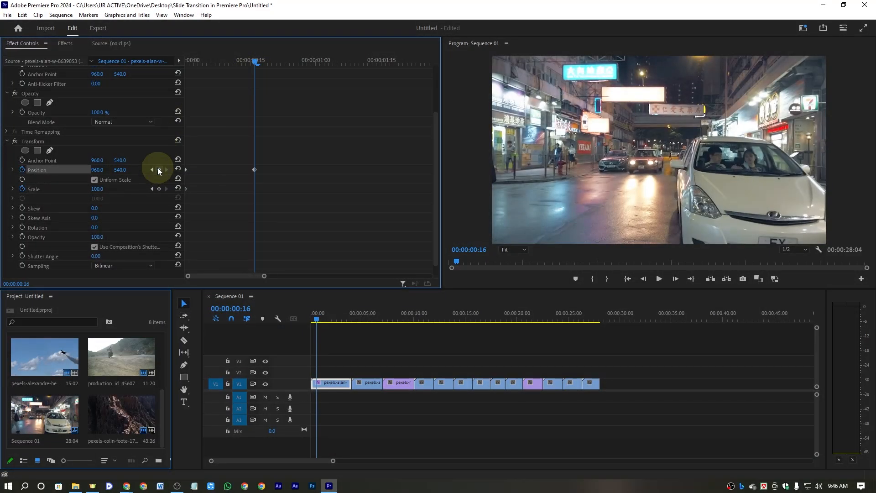
left_click(159, 189)
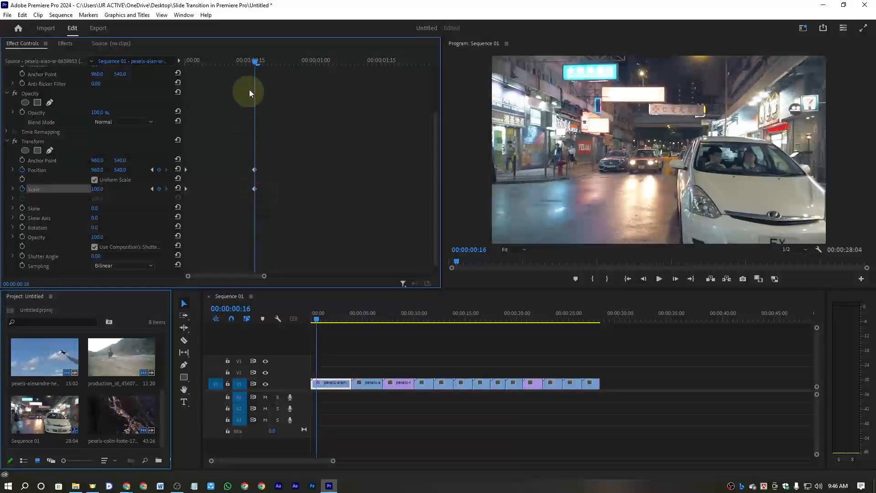
left_click_drag(255, 61, 281, 67)
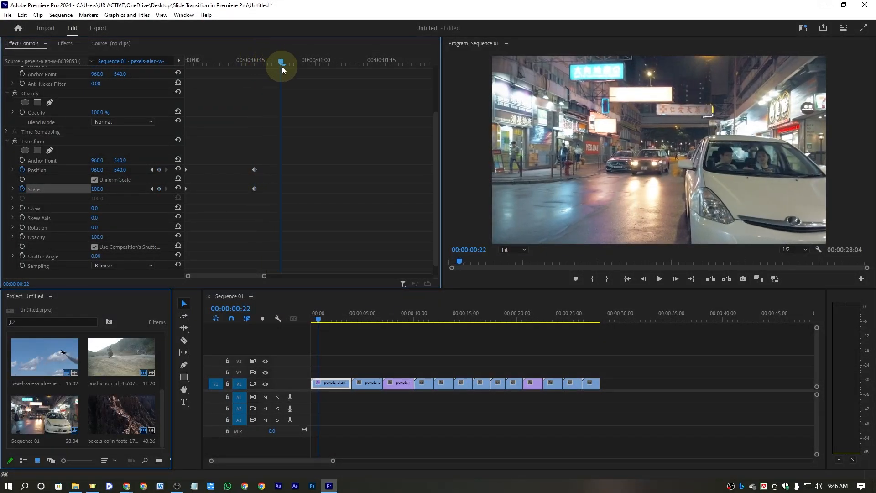
left_click(158, 169)
left_click(158, 188)
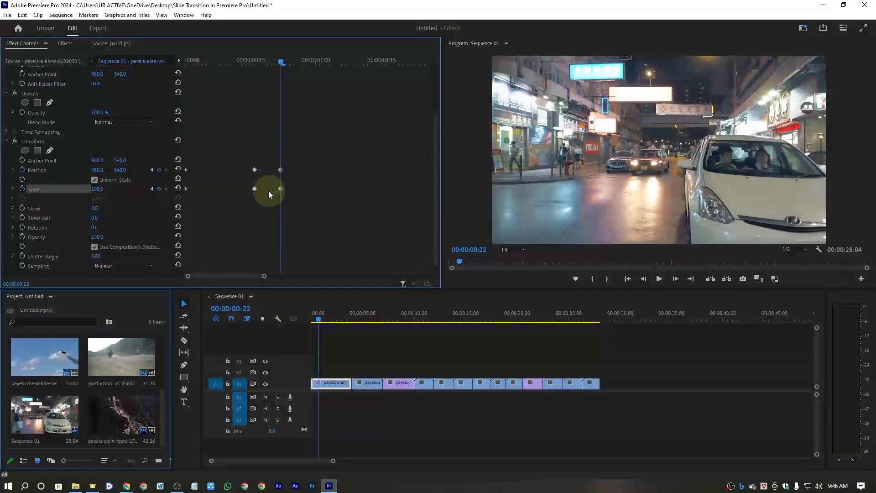
Step: Set the Transform Scale to 120 at the 00:00:00:16 keyframe
left_click(154, 188)
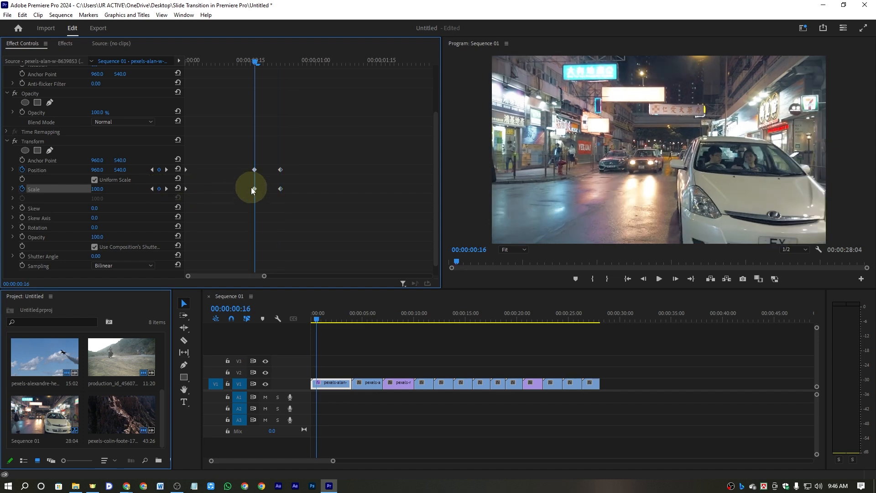
left_click(104, 189)
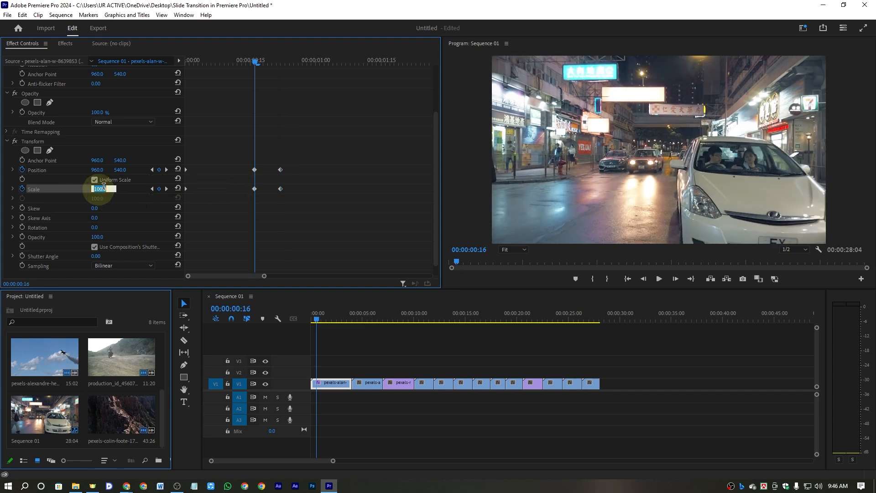
type("12")
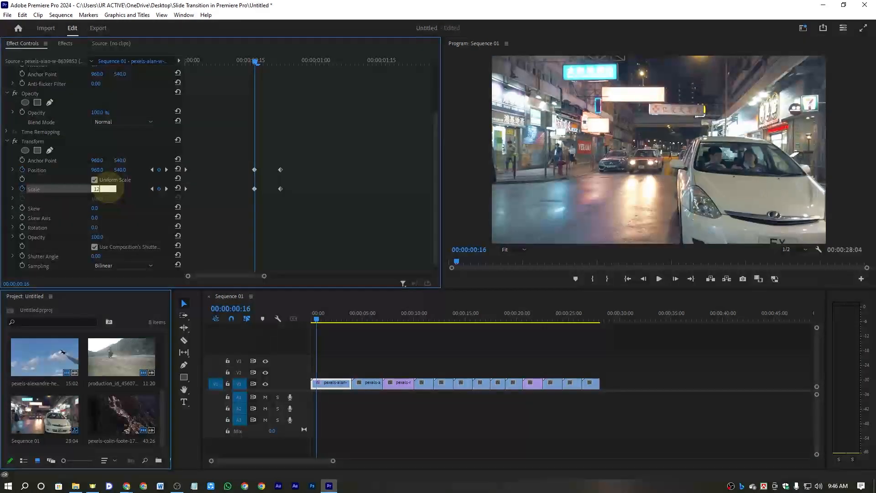
type("0")
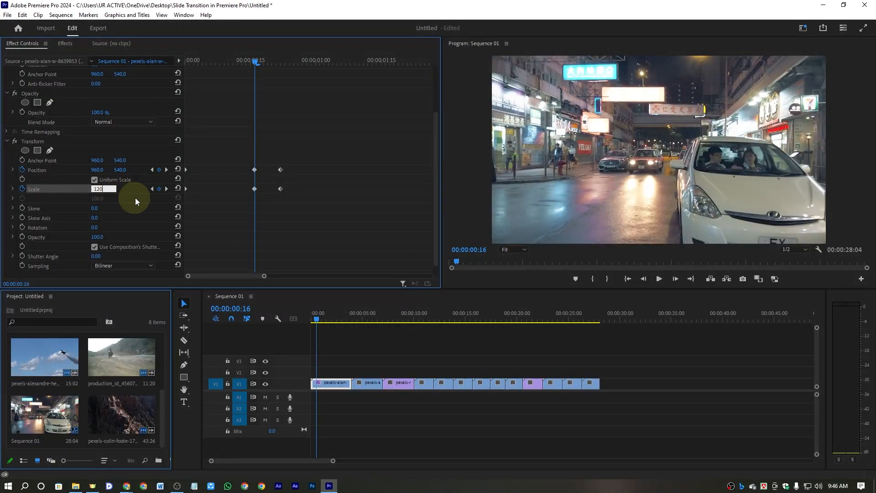
Step: Set the Transform Scale to 120 and the horizontal Position to 3082 at the 00:00:00:00 keyframe
left_click(152, 189)
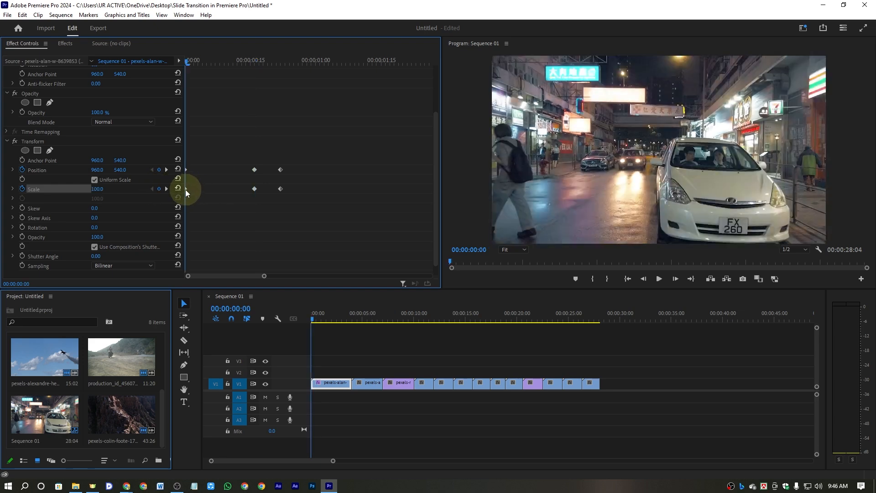
left_click(103, 189)
type("120")
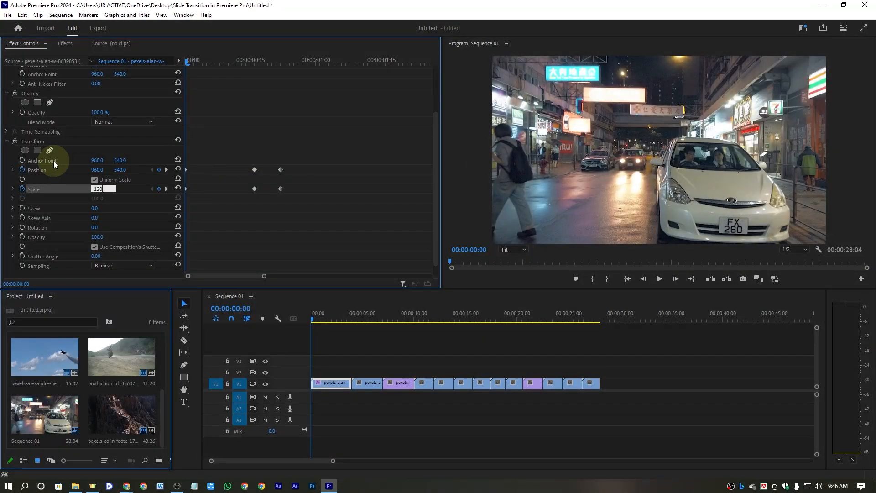
left_click_drag(97, 170, 838, 194)
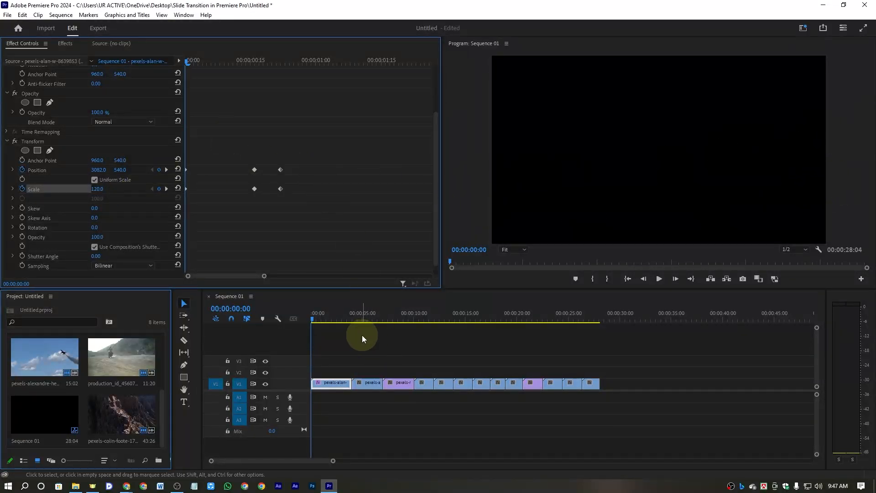
Step: Play back and scrub the start of the sequence to preview the first clip's slide-in animation
left_click_drag(342, 316, 263, 313)
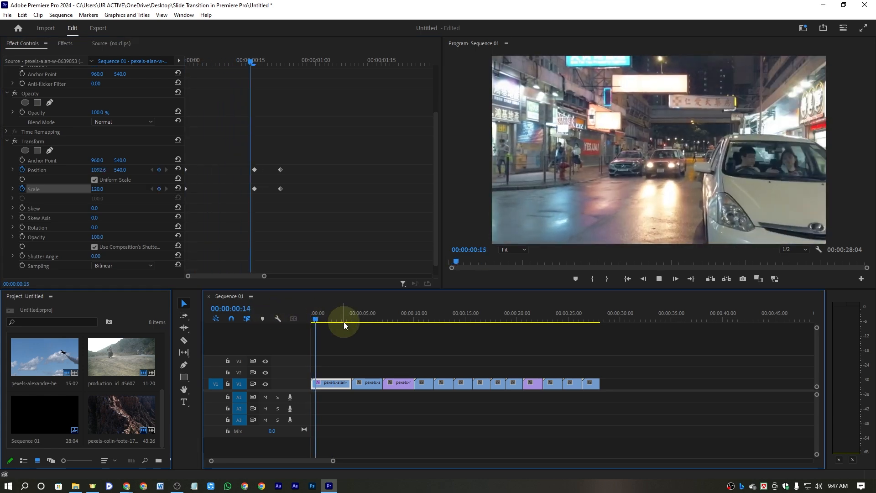
key("space")
left_click_drag(344, 322, 300, 323)
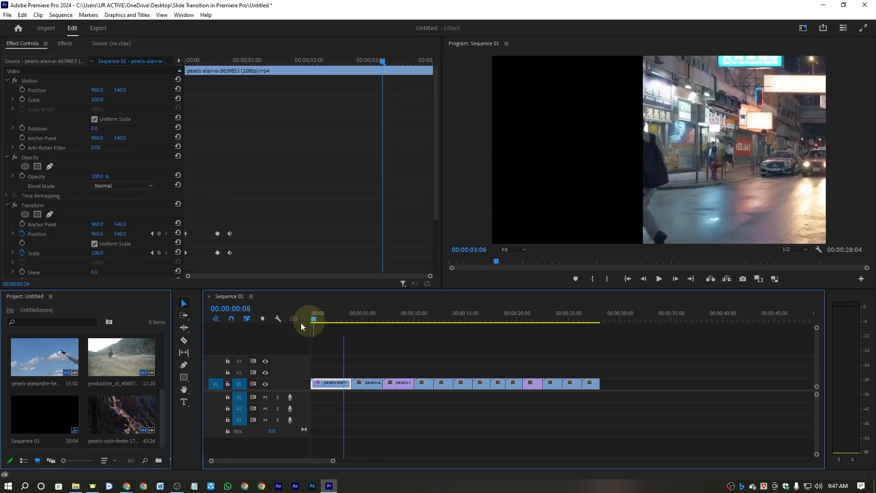
key("space")
key("space")
left_click_drag(332, 321, 315, 324)
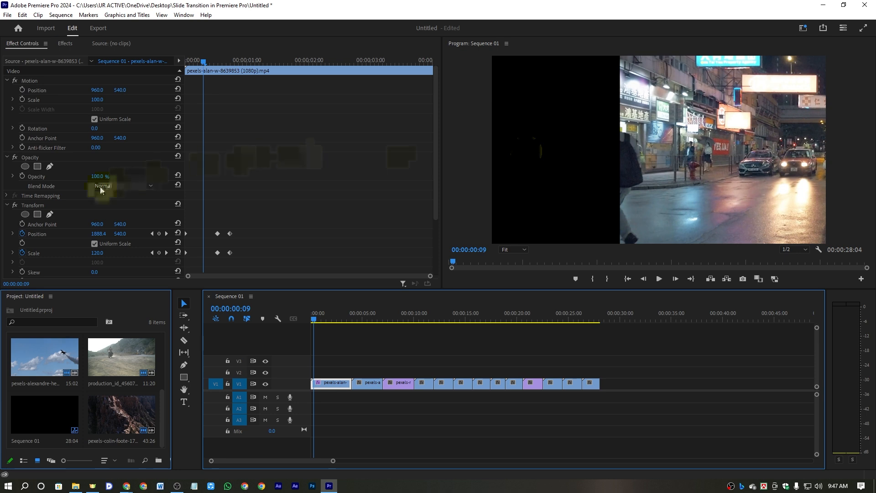
Step: Turn off Use Composition's Shutter Angle in the Transform effect and set the Shutter Angle to 360
scroll(96, 196, "down", 3)
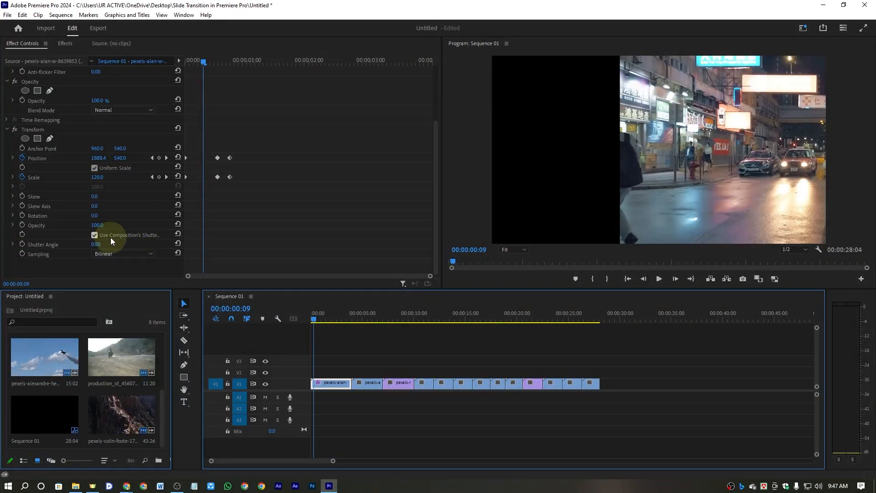
left_click(95, 235)
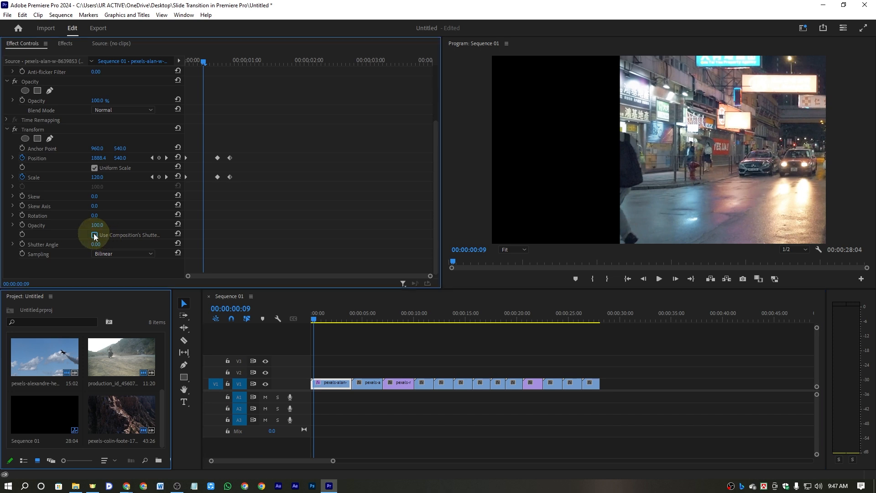
left_click(96, 244)
type("360")
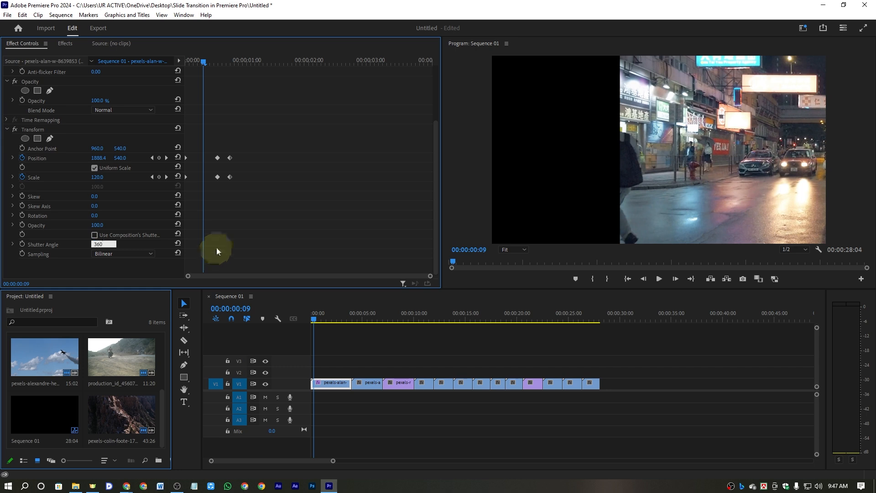
Step: Apply the Shutter Angle of 360 and switch the Transform effect off and back on to compare the motion blur
key("Return")
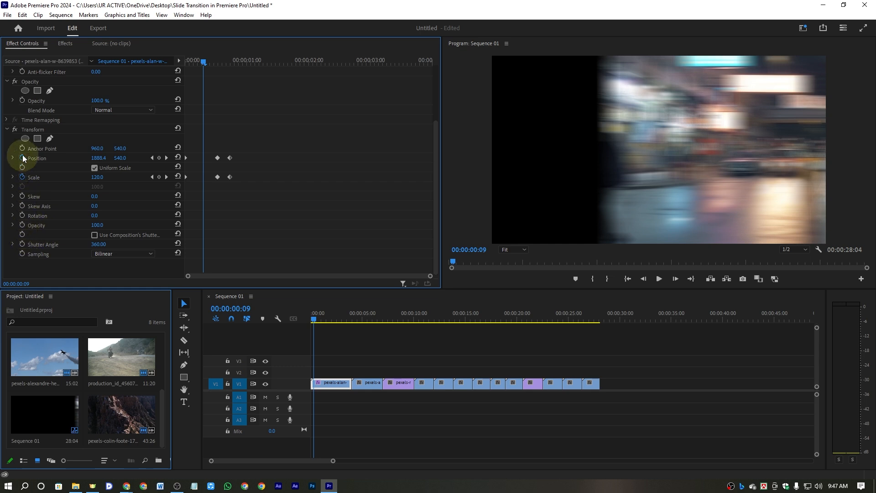
left_click(15, 129)
left_click(15, 129)
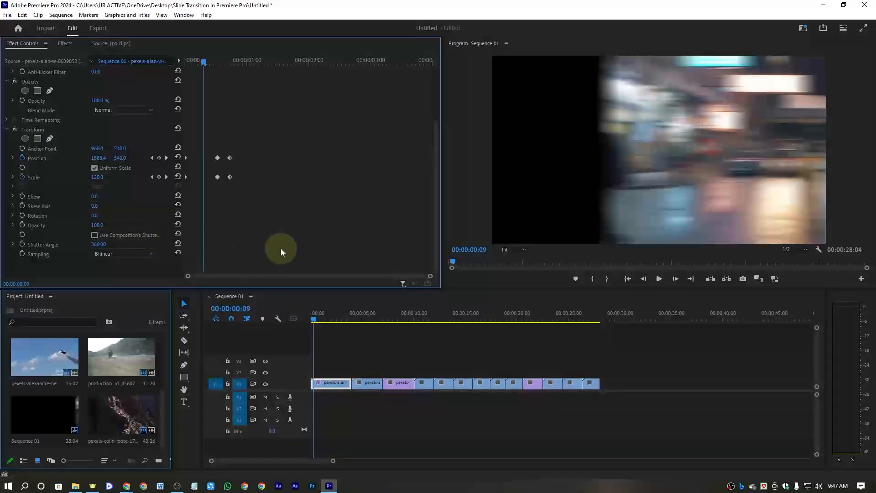
Step: Play the sequence from its start to preview the first clip's slide-in with motion blur
left_click_drag(331, 313, 290, 321)
key("space")
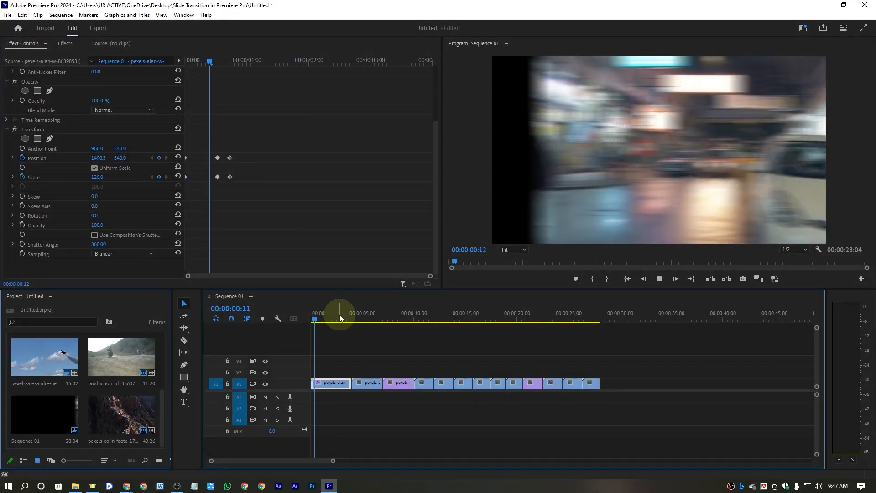
key("space")
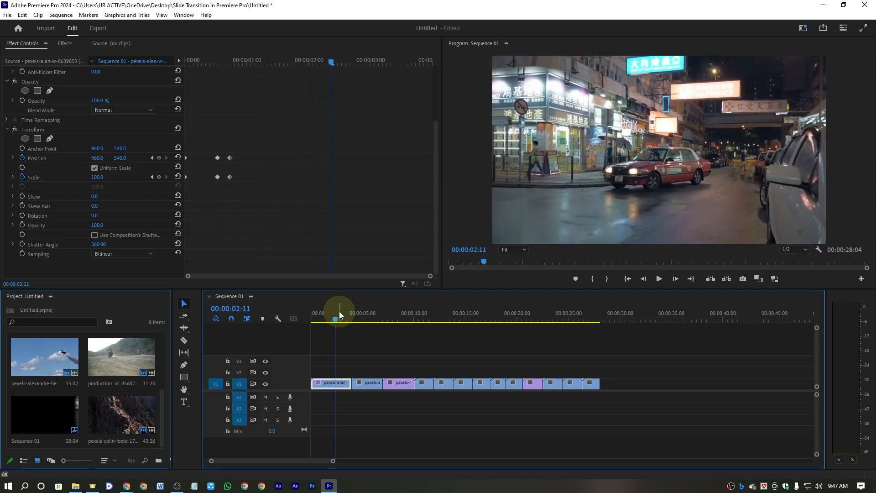
Step: Set the temporal interpolation of all Transform Position and Scale keyframes to Bezier and preview the animation from the start
left_click_drag(272, 140, 188, 177)
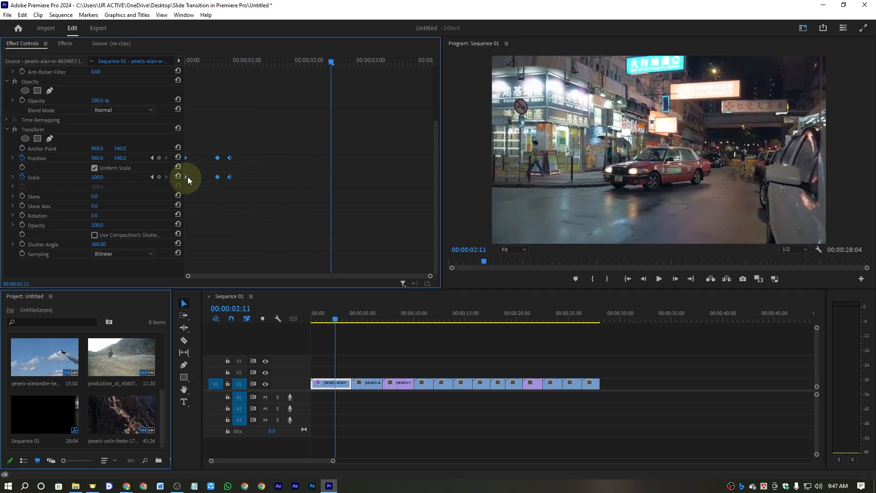
right_click(230, 159)
mouse_move(264, 233)
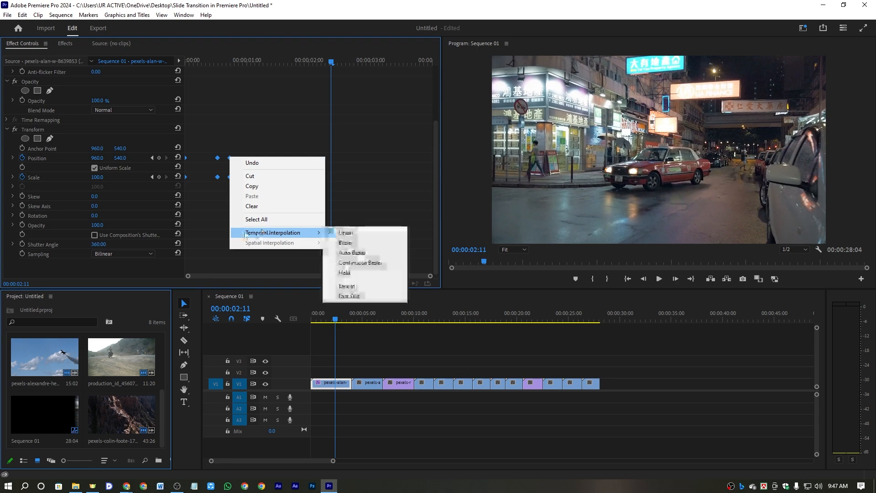
left_click(346, 243)
left_click_drag(222, 62, 181, 62)
key("space")
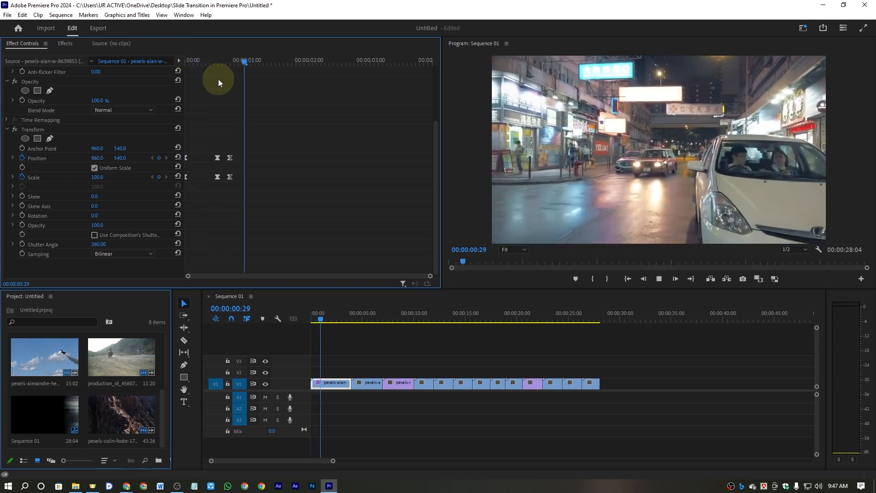
key("space")
Step: Copy the first clip and paste its Motion, Opacity, Time Remapping and Transform attributes onto all the other clips on V1, scaling attribute times
left_click(327, 388)
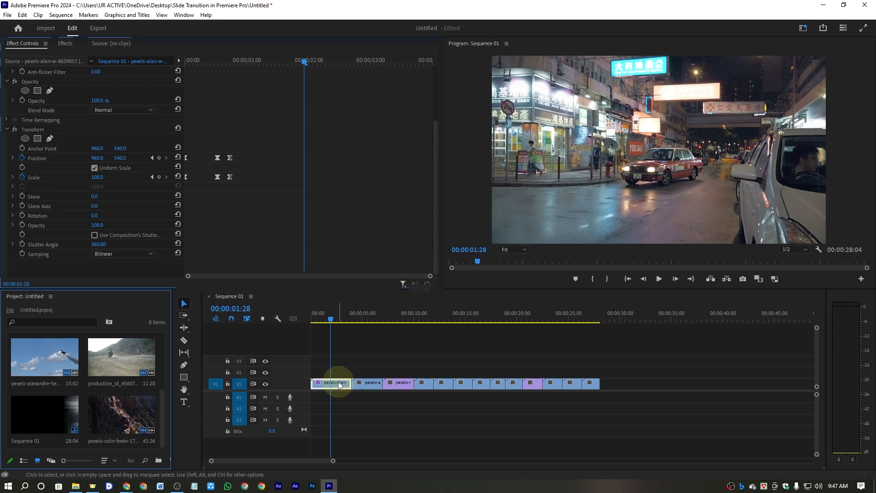
right_click(338, 385)
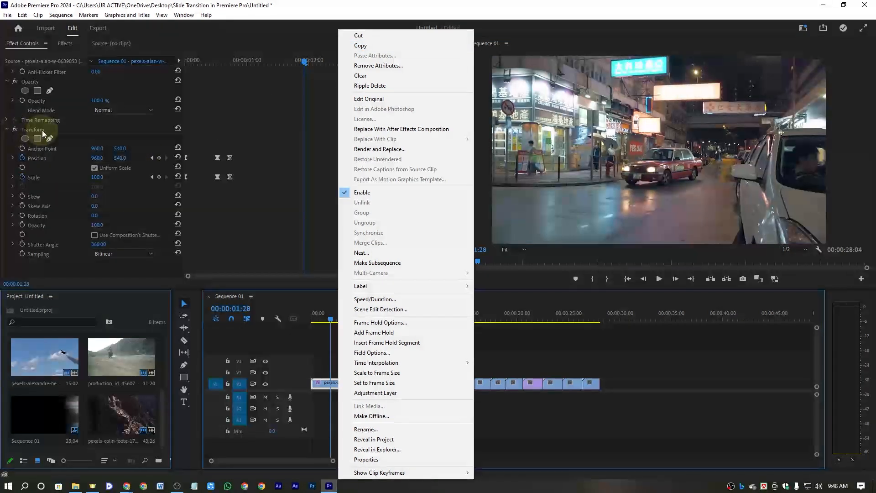
left_click(369, 46)
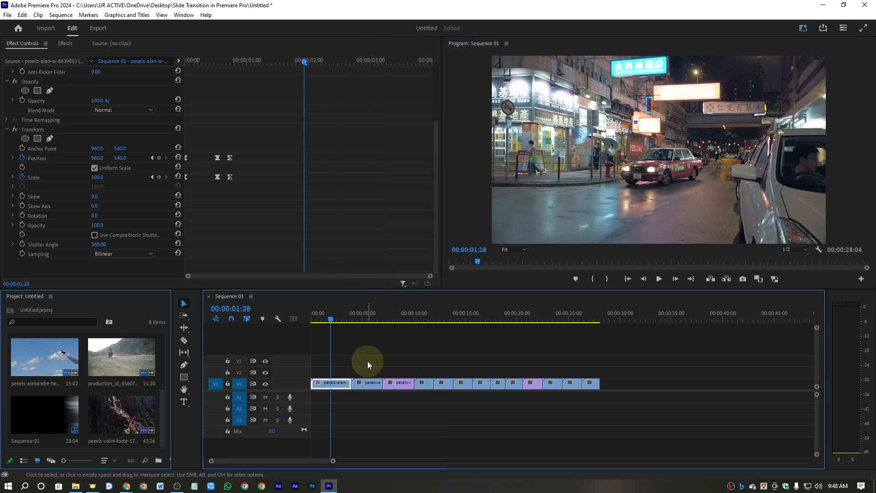
left_click_drag(367, 360, 593, 384)
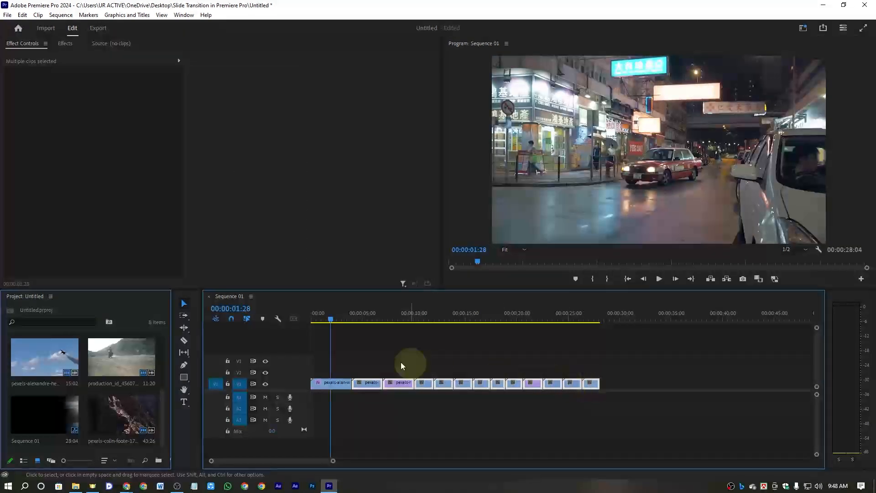
right_click(374, 384)
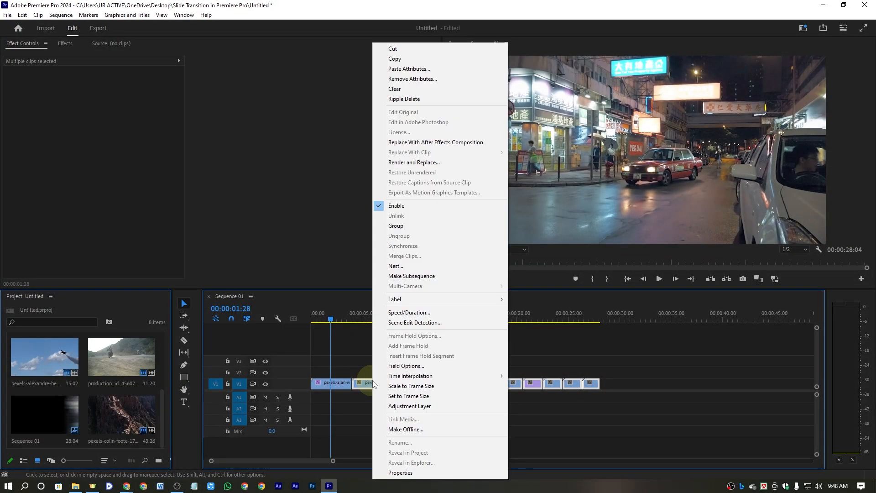
left_click(399, 69)
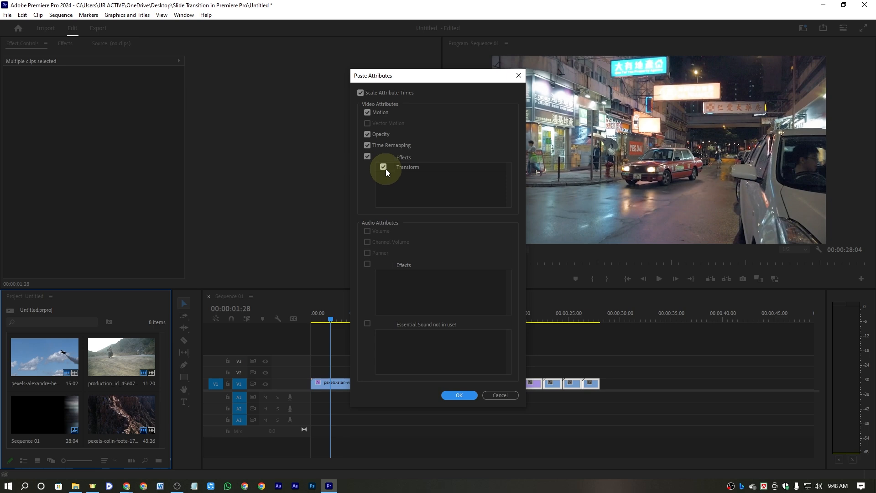
left_click(459, 395)
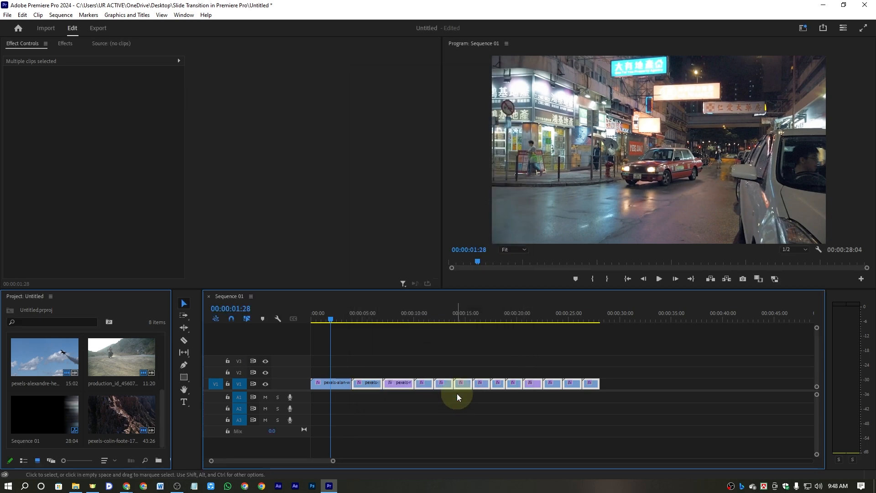
Step: Select the first clip on V1 and place the playhead at 00:00:02:20, ahead of the cut to the second clip
left_click(341, 384)
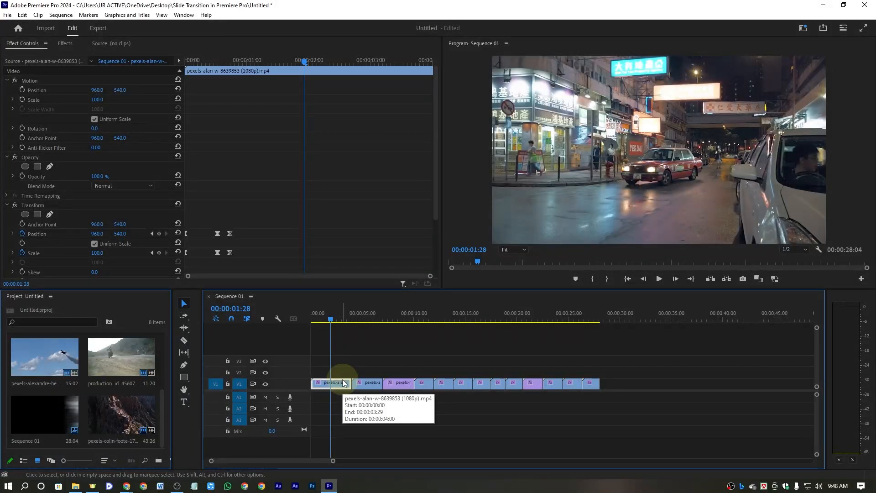
left_click(338, 312)
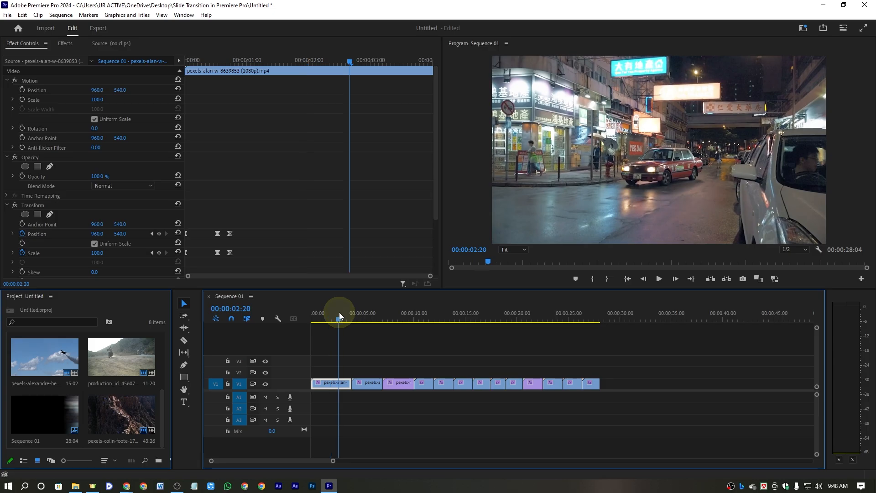